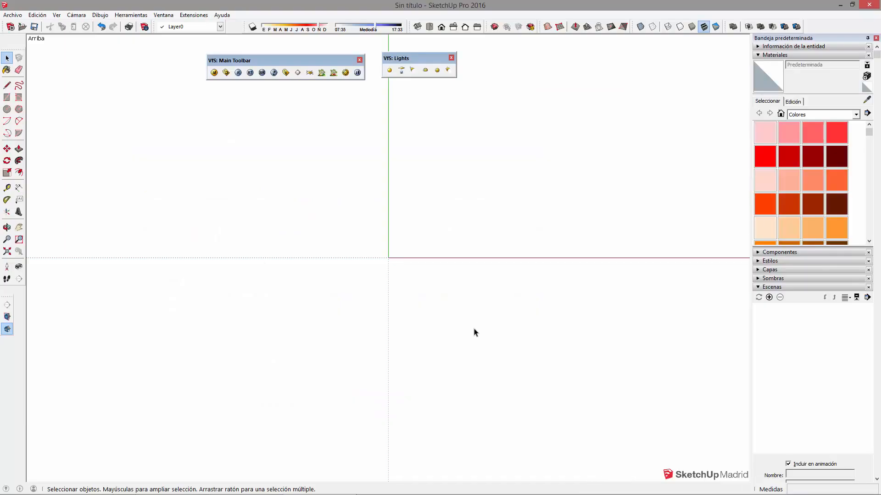
Draw a large ground rectangle beside the origin, seen from an angled view.
{"action": "mouse_move", "coordinate": [495, 335]}
{"action": "middle_mouse_down"}
{"action": "mouse_move", "coordinate": [408, 188]}
{"action": "mouse_move", "coordinate": [381, 279]}
{"action": "mouse_move", "coordinate": [330, 271]}
{"action": "middle_mouse_up"}
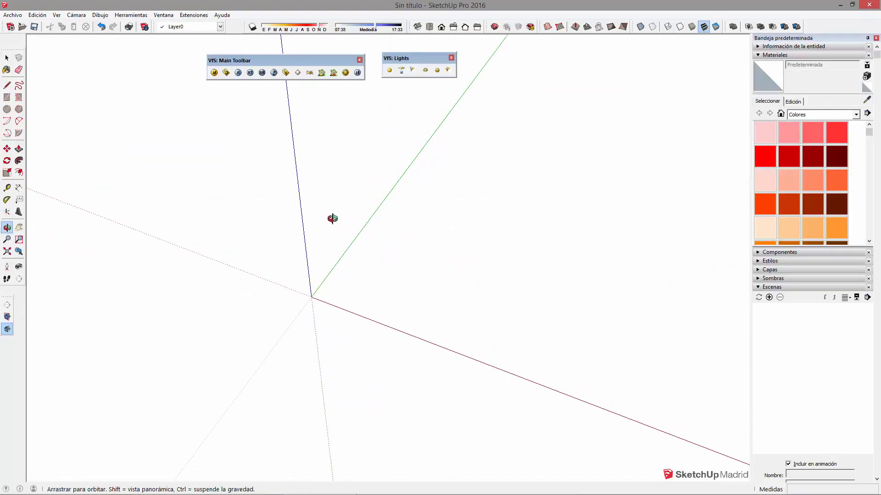
{"action": "key", "text": "r"}
{"action": "left_click", "coordinate": [363, 286]}
{"action": "left_click", "coordinate": [536, 247]}
Draw a smaller rectangle inside the ground plane and push/pull it up about 6.8 m into a box.
{"action": "scroll", "coordinate": [536, 247], "scroll_direction": "up", "scroll_amount": 2}
{"action": "left_click", "coordinate": [386, 295]}
{"action": "left_click", "coordinate": [464, 275]}
{"action": "key", "text": "p"}
{"action": "left_click_drag", "start_coordinate": [445, 299], "coordinate": [444, 265]}
{"action": "middle_click_drag", "start_coordinate": [444, 266], "coordinate": [418, 251]}
{"action": "scroll", "coordinate": [450, 301], "scroll_direction": "up", "scroll_amount": 5}
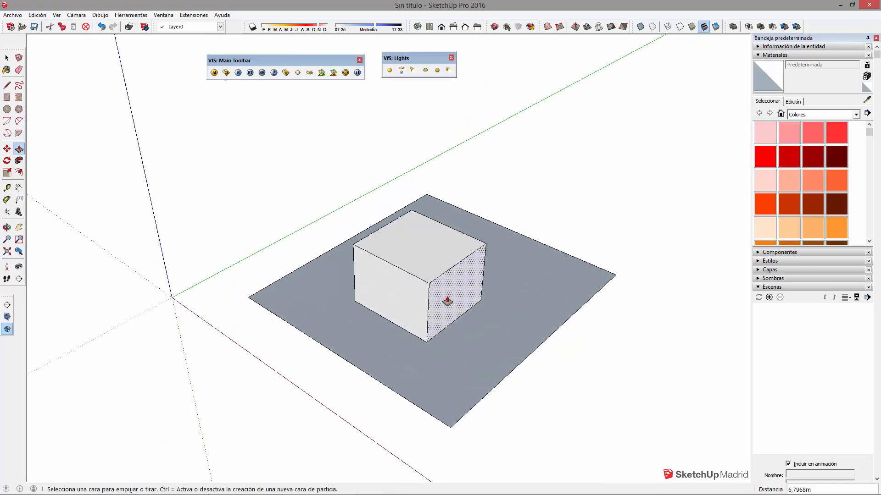
Turn on shadows from a floating Shadows toolbar and run a V-Ray test render of the box.
{"action": "key", "text": "space"}
{"action": "left_click_drag", "start_coordinate": [243, 26], "coordinate": [522, 97]}
{"action": "left_click", "coordinate": [450, 110]}
{"action": "left_click", "coordinate": [237, 73]}
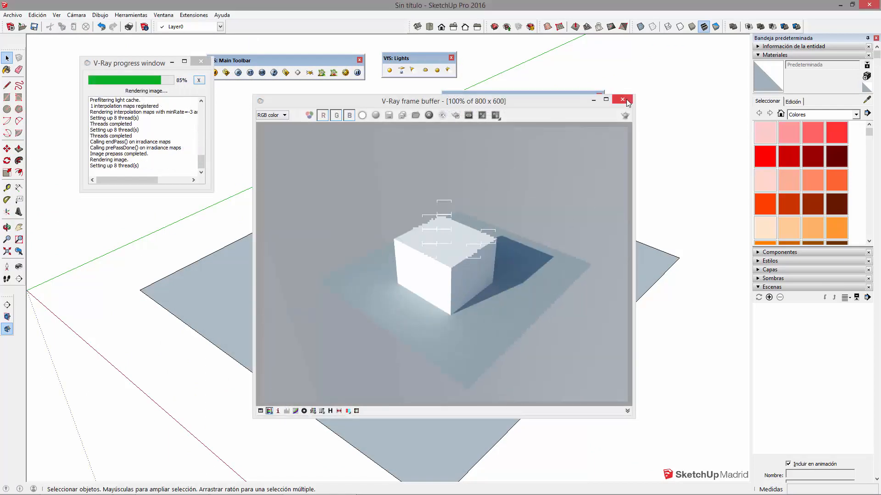
{"action": "left_click", "coordinate": [622, 99]}
Set the shadow date to December and the time to about 17:26, and render the scene.
{"action": "left_click", "coordinate": [520, 110]}
{"action": "left_click_drag", "start_coordinate": [521, 110], "coordinate": [527, 110]}
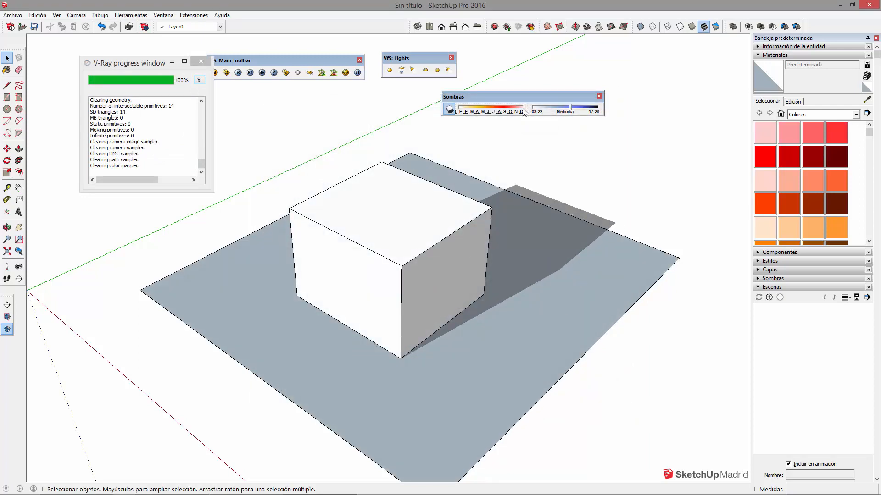
{"action": "mouse_move", "coordinate": [524, 108]}
{"action": "left_mouse_down"}
{"action": "mouse_move", "coordinate": [459, 108]}
{"action": "mouse_move", "coordinate": [527, 107]}
{"action": "left_mouse_up"}
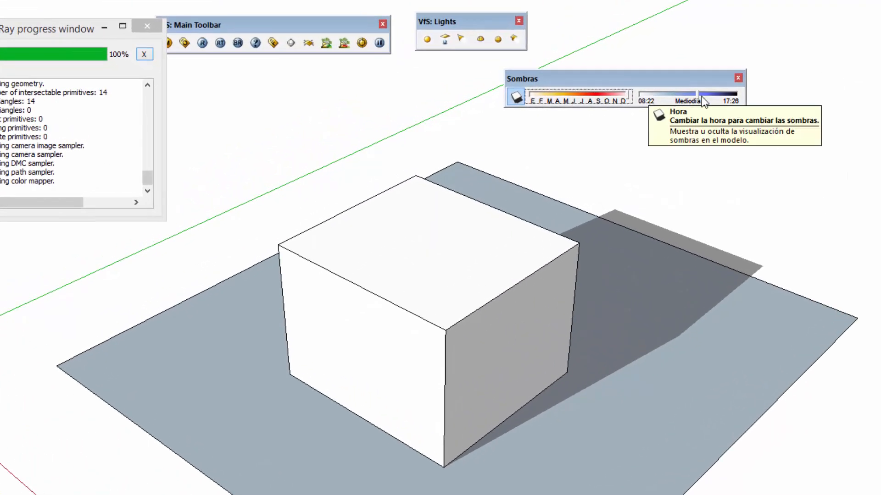
{"action": "left_click_drag", "start_coordinate": [703, 97], "coordinate": [736, 101]}
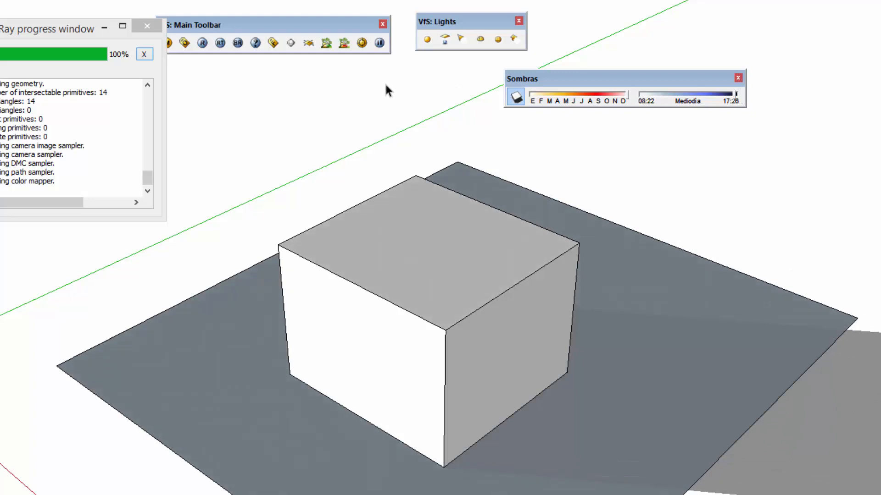
{"action": "left_click", "coordinate": [201, 44]}
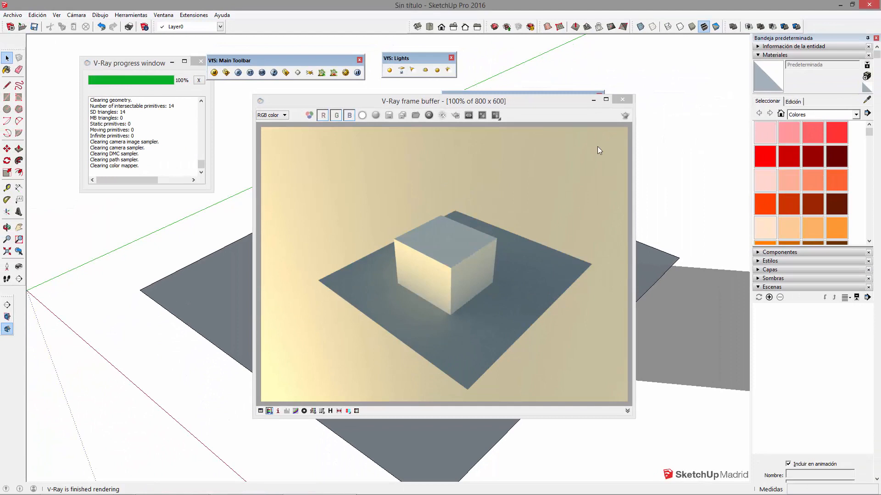
{"action": "left_click", "coordinate": [622, 99]}
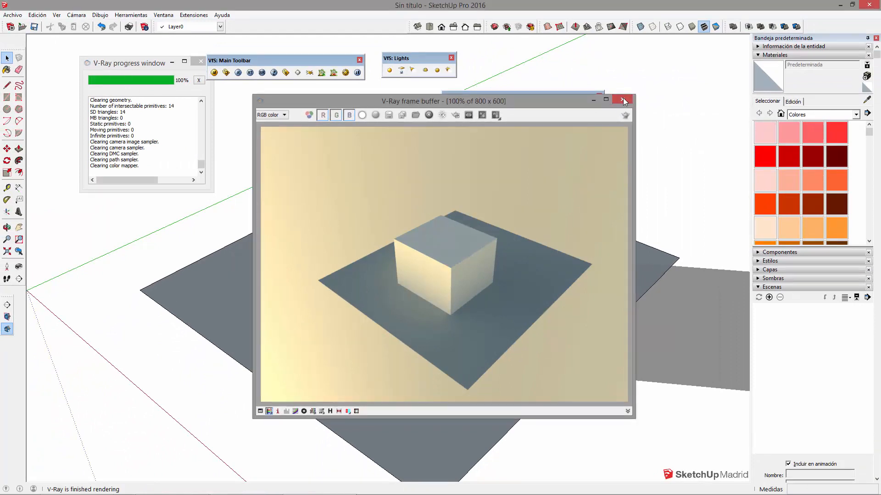
Set the shadows to August at mid-morning and reposition the progress window and V-Ray toolbars around the box.
{"action": "left_click", "coordinate": [500, 109]}
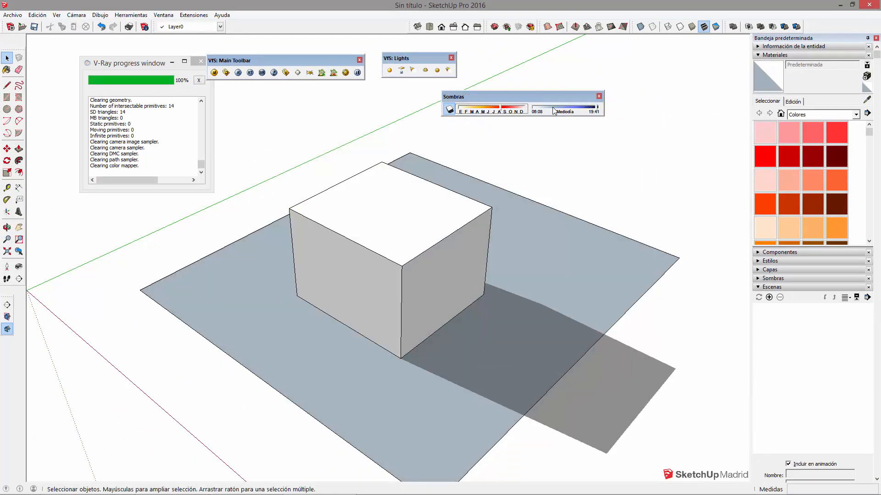
{"action": "left_click", "coordinate": [553, 107]}
{"action": "middle_click_drag", "start_coordinate": [541, 297], "coordinate": [188, 291]}
{"action": "middle_click_drag", "start_coordinate": [489, 303], "coordinate": [340, 298]}
{"action": "left_click_drag", "start_coordinate": [133, 58], "coordinate": [103, 45]}
{"action": "left_click_drag", "start_coordinate": [390, 58], "coordinate": [428, 56]}
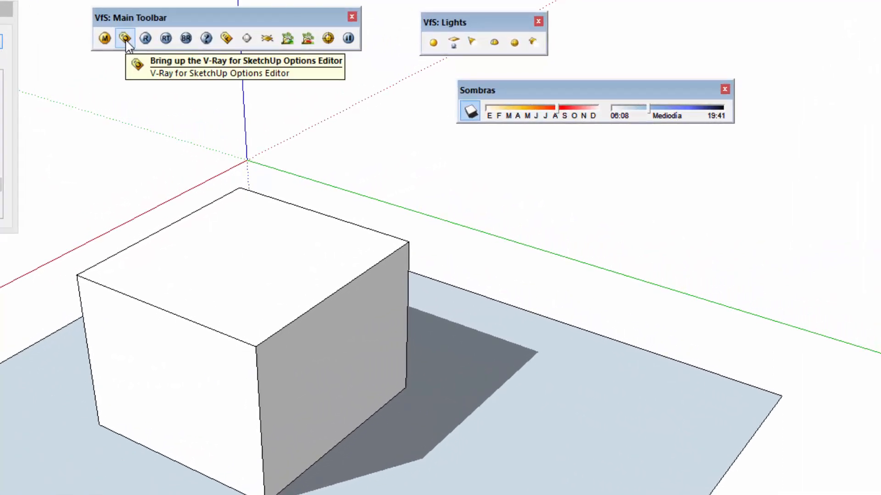
Show the Environment settings in the V-Ray option editor and place the editor beside the model.
{"action": "left_click", "coordinate": [126, 40]}
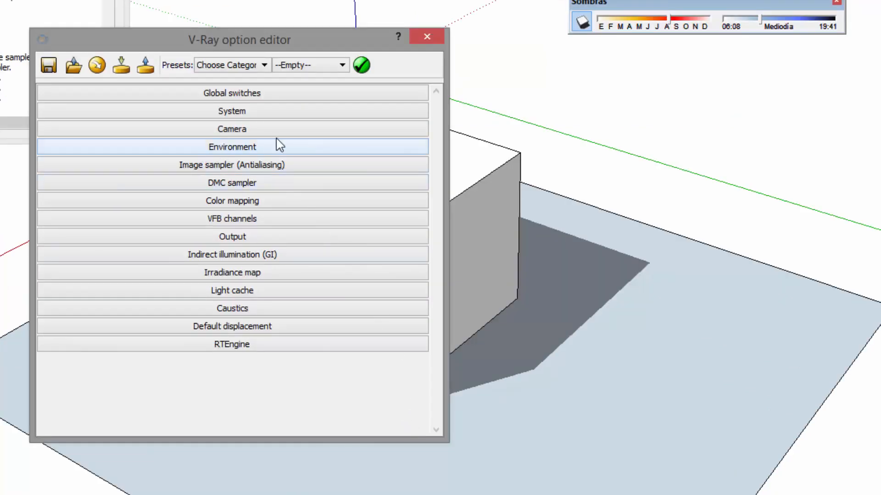
{"action": "left_click", "coordinate": [356, 155]}
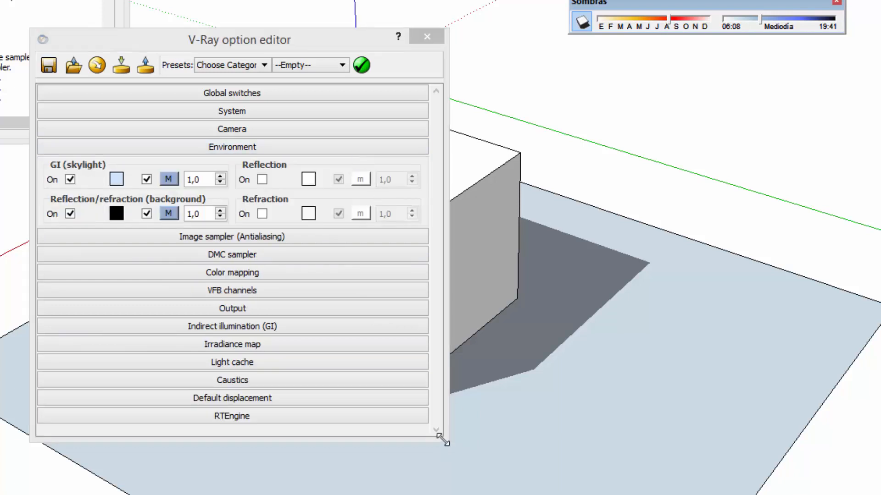
{"action": "left_click_drag", "start_coordinate": [444, 440], "coordinate": [448, 494]}
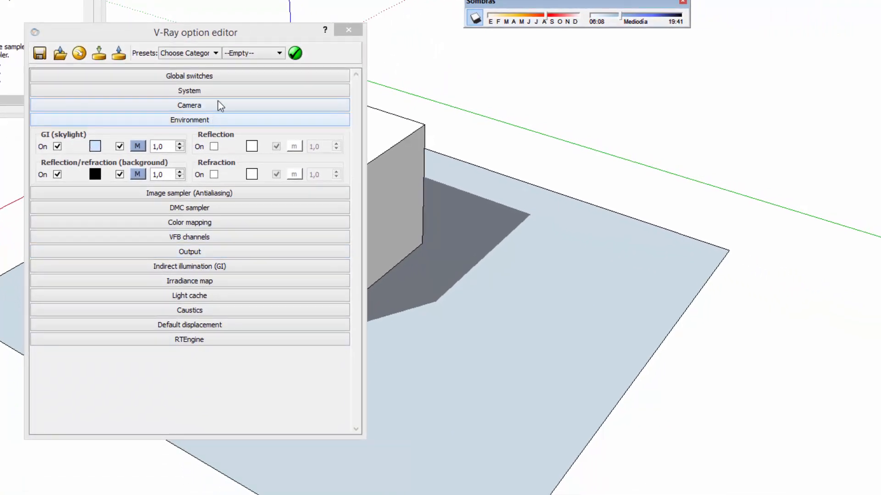
{"action": "left_click_drag", "start_coordinate": [250, 36], "coordinate": [755, 62]}
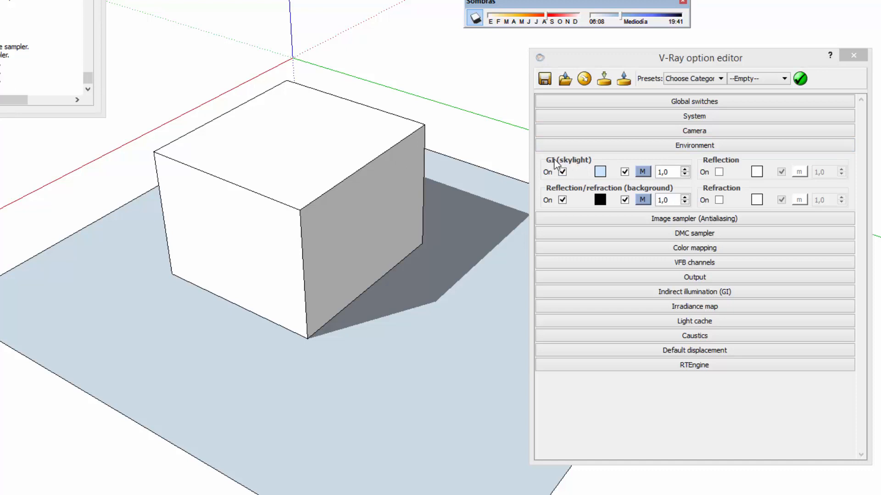
{"action": "left_click", "coordinate": [562, 200]}
{"action": "left_click", "coordinate": [560, 197]}
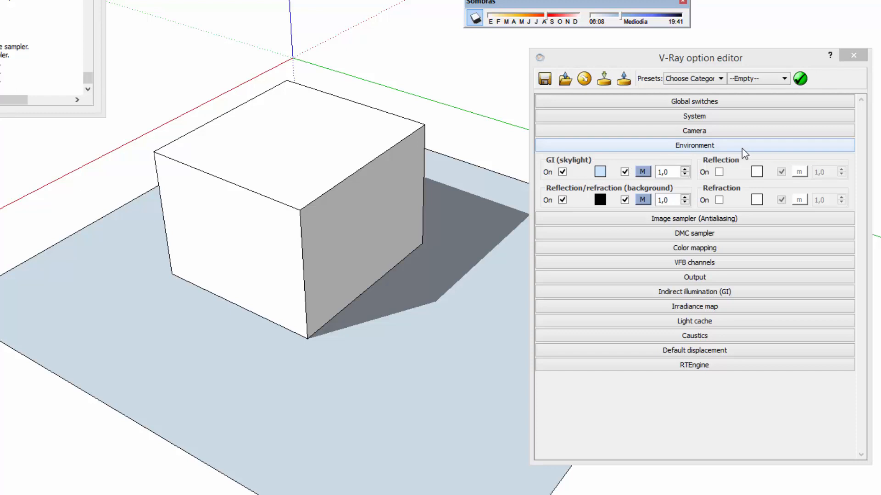
{"action": "left_click", "coordinate": [725, 145]}
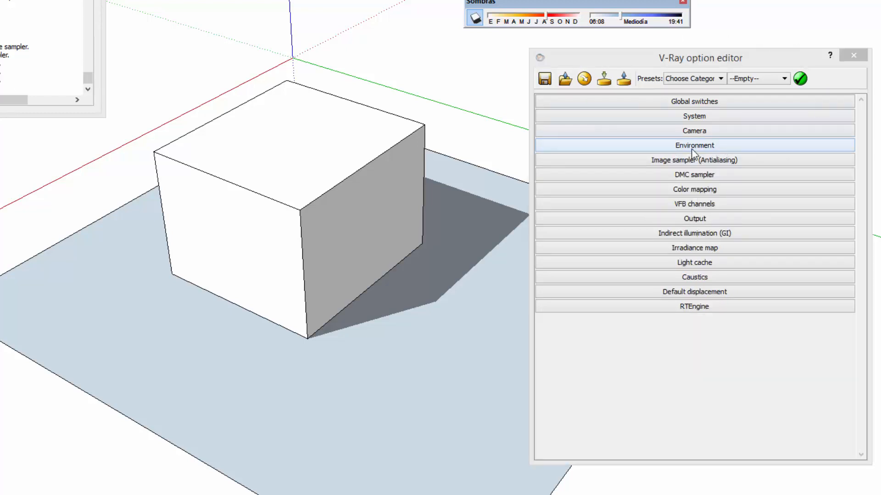
{"action": "left_click", "coordinate": [722, 145]}
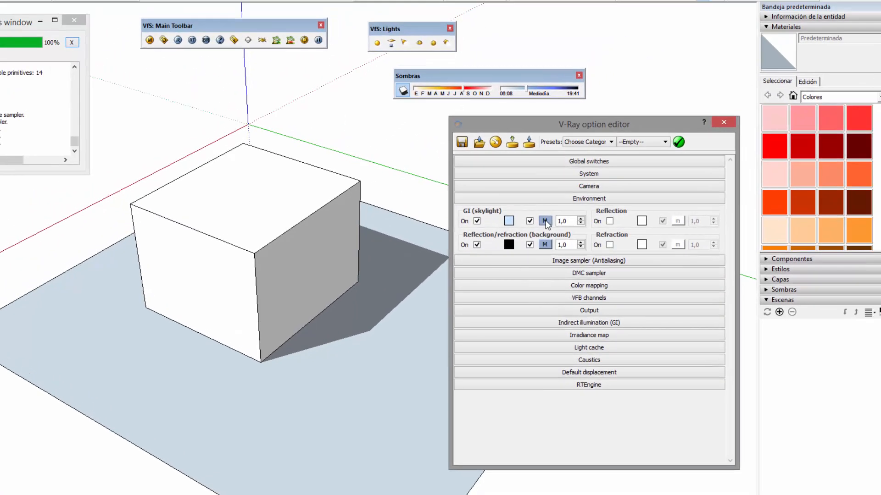
Examine the sun and sky texture settings behind the GI skylight map.
{"action": "left_click", "coordinate": [545, 222]}
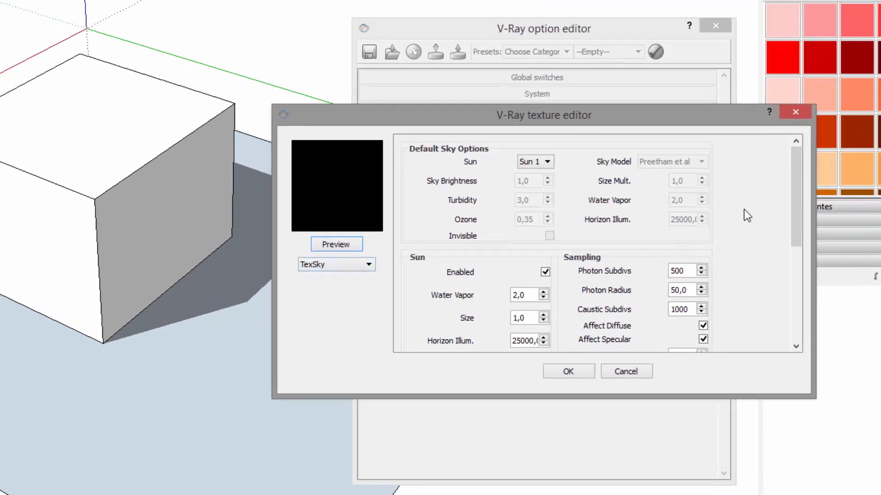
{"action": "left_click_drag", "start_coordinate": [797, 209], "coordinate": [794, 178]}
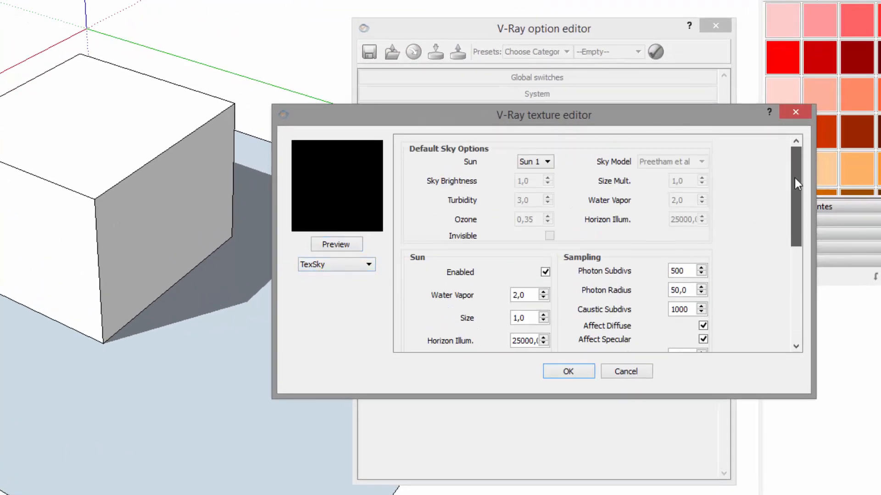
{"action": "left_click", "coordinate": [797, 114]}
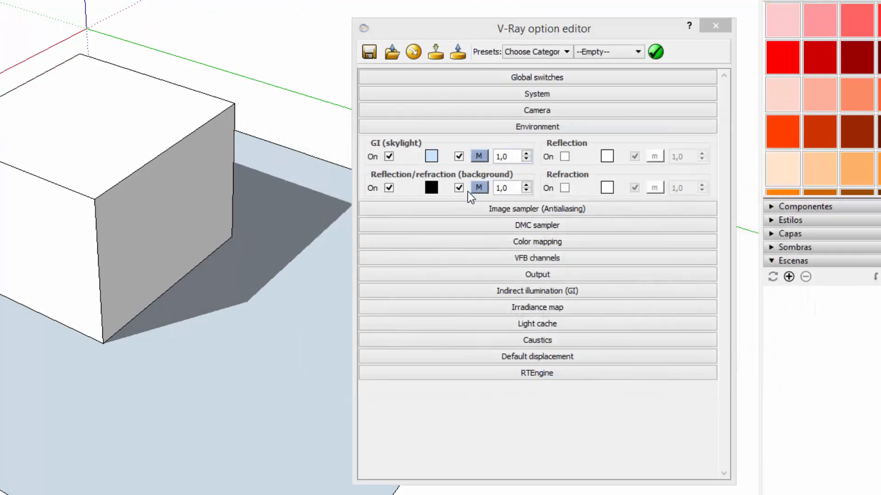
Disable the GI skylight and the reflection/refraction background in the V-Ray Environment settings.
{"action": "left_click", "coordinate": [542, 128]}
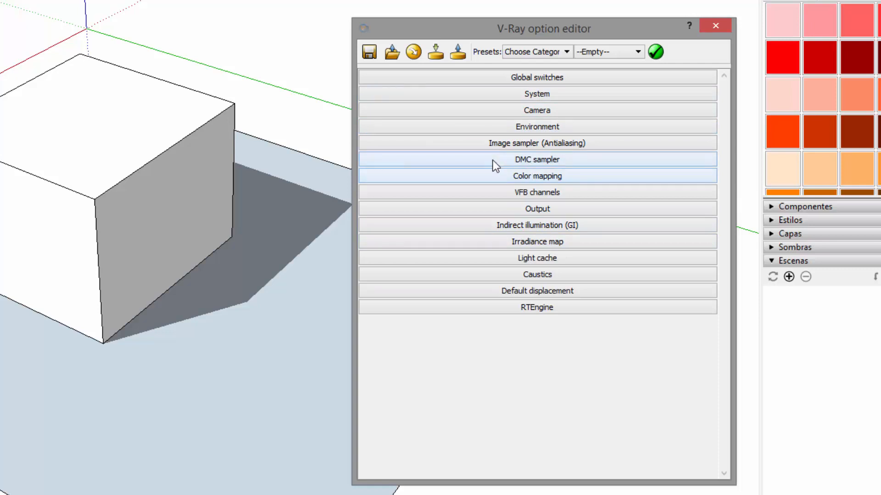
{"action": "left_click", "coordinate": [555, 128]}
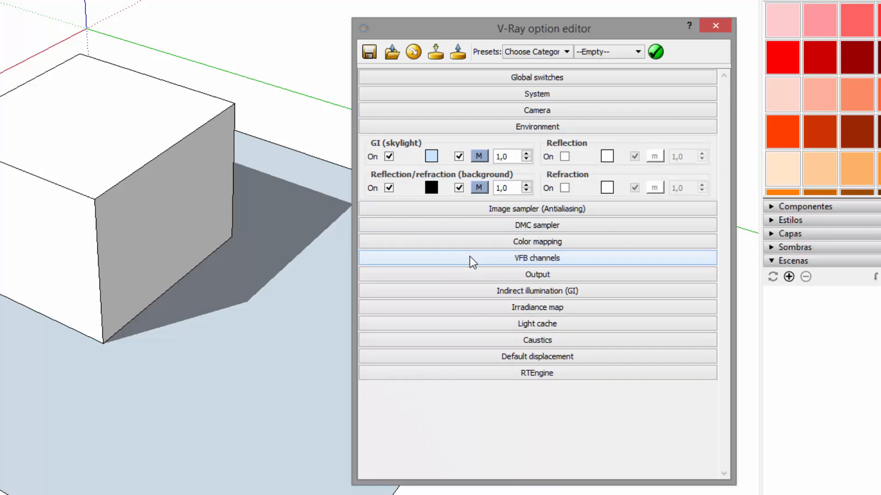
{"action": "left_click", "coordinate": [389, 157]}
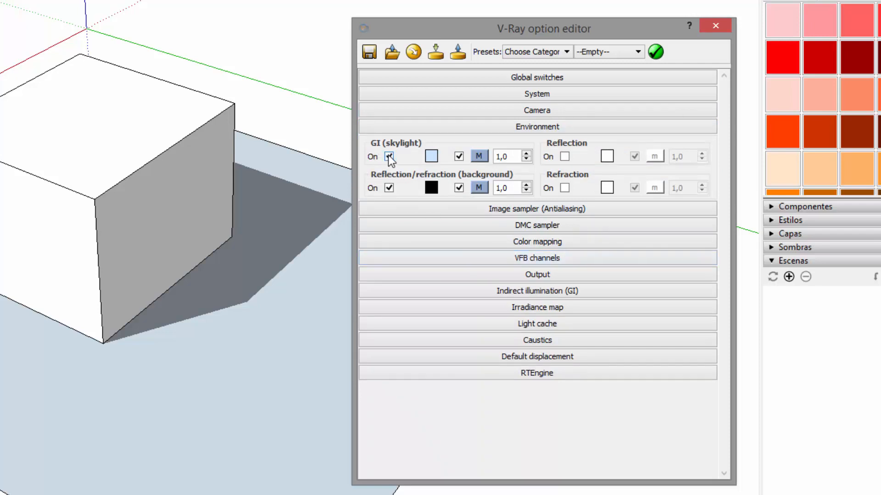
{"action": "left_click", "coordinate": [389, 188]}
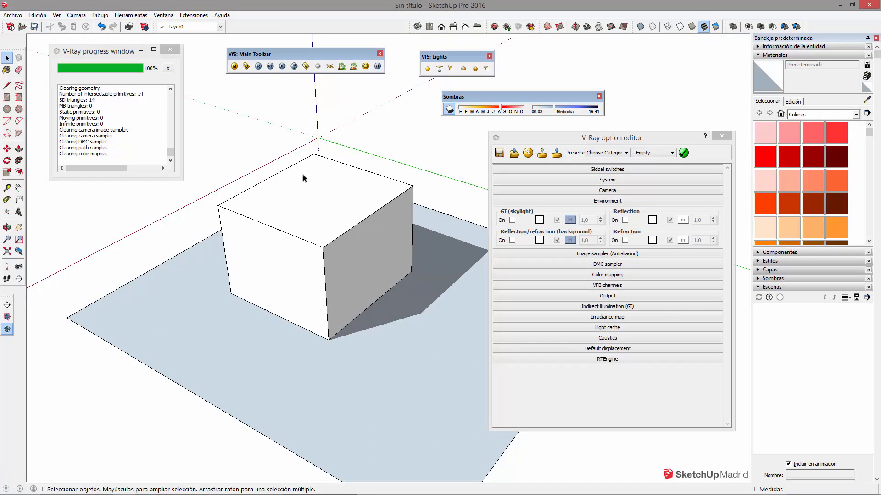
Move the shadow date to September and close the V-Ray option editor after rechecking the Environment settings.
{"action": "left_click_drag", "start_coordinate": [501, 109], "coordinate": [506, 109]}
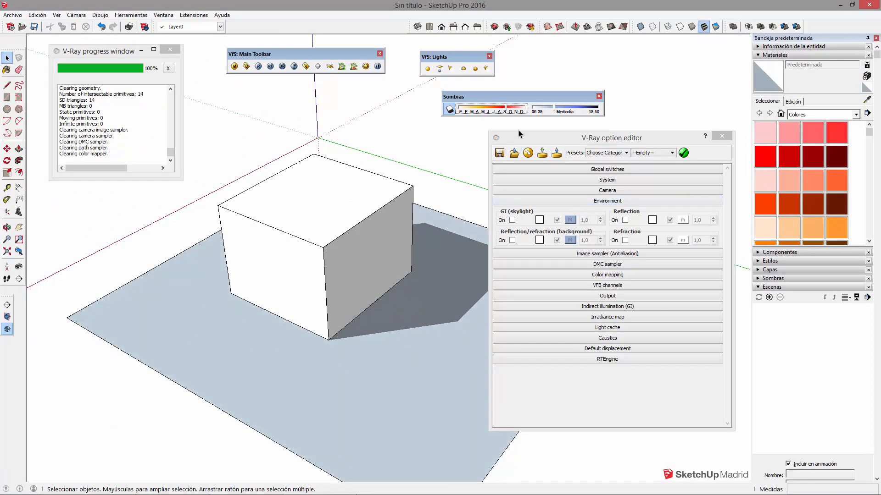
{"action": "left_click", "coordinate": [721, 137]}
{"action": "left_click", "coordinate": [248, 68]}
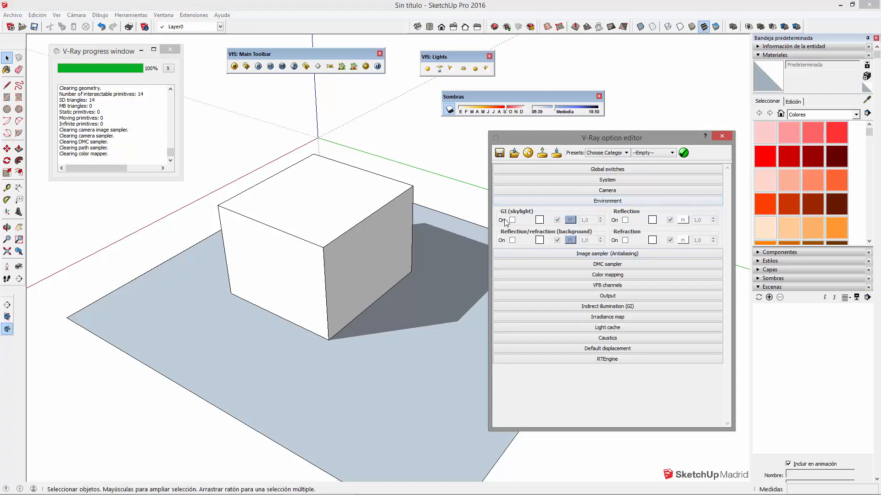
{"action": "left_click", "coordinate": [735, 136]}
{"action": "left_click", "coordinate": [725, 137]}
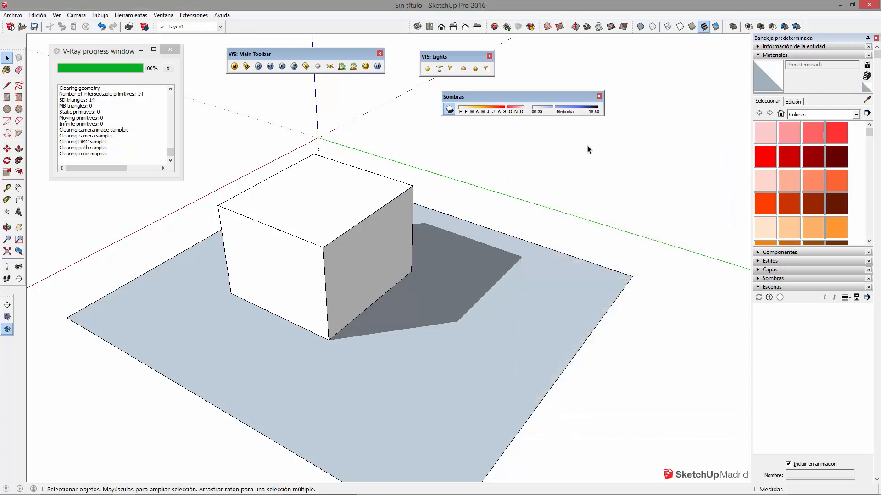
Render the scene without environment lighting, inspect the frame buffer and close it.
{"action": "left_click", "coordinate": [259, 68]}
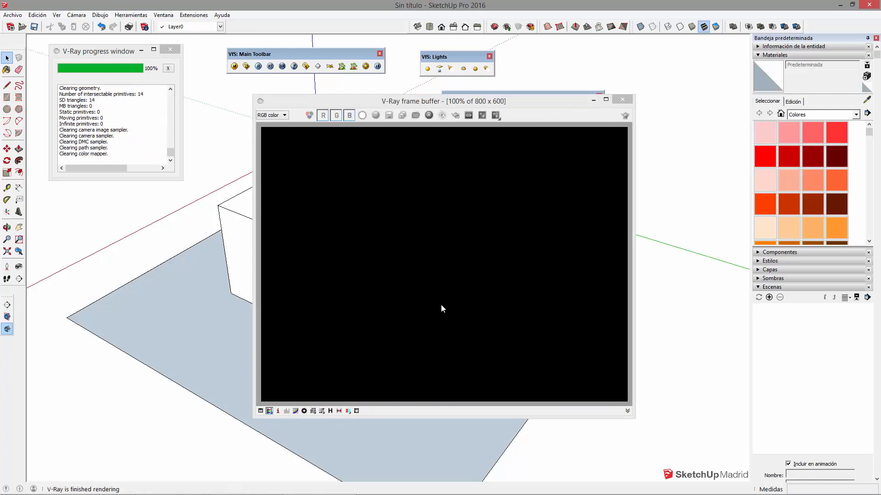
{"action": "left_click_drag", "start_coordinate": [477, 100], "coordinate": [553, 154]}
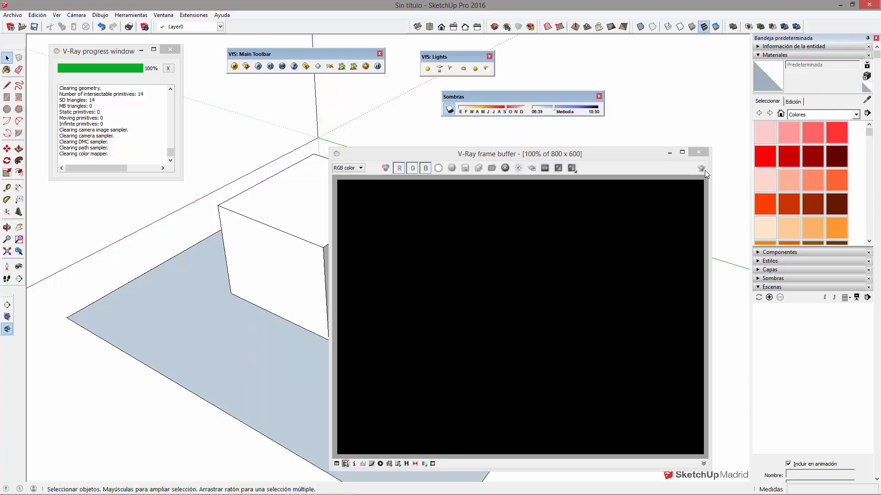
{"action": "left_click", "coordinate": [699, 153]}
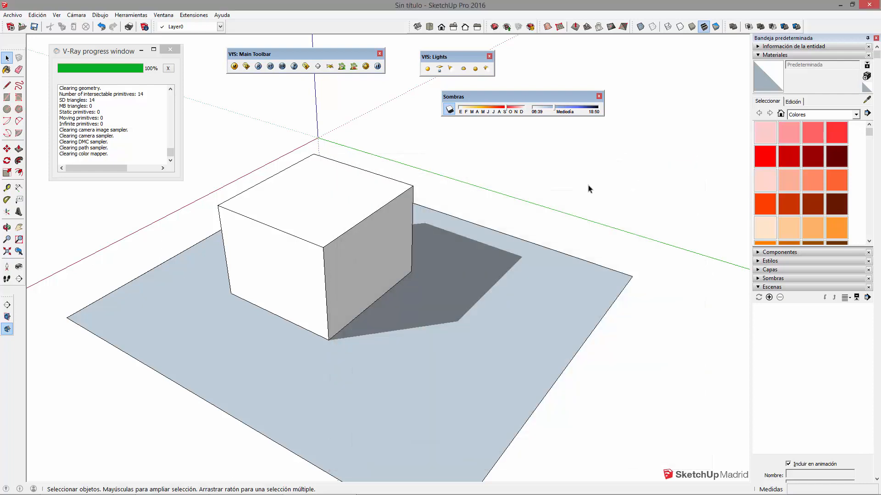
Place a V-Ray sphere light on the ground plane near the box's front corner.
{"action": "left_click_drag", "start_coordinate": [525, 95], "coordinate": [610, 63]}
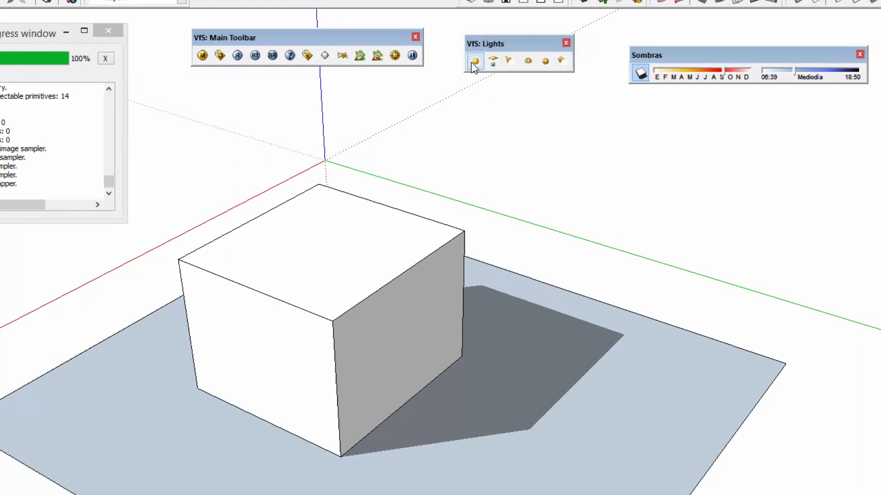
{"action": "left_click", "coordinate": [546, 60]}
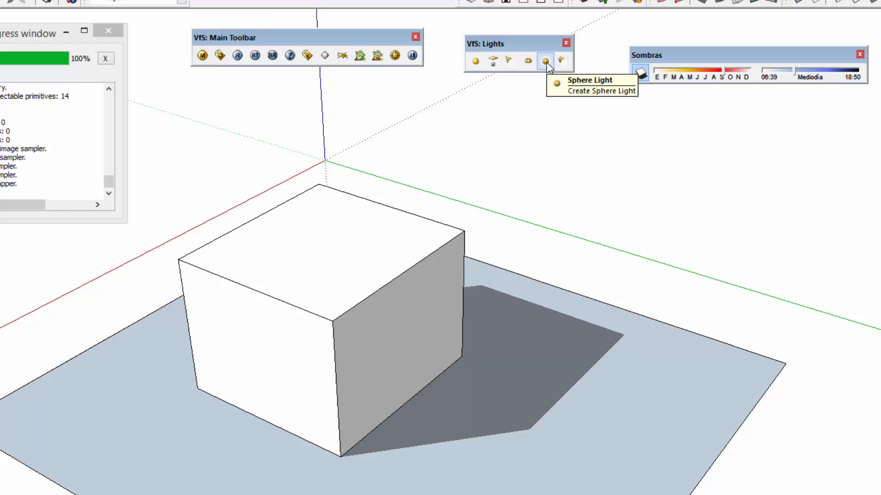
{"action": "left_click", "coordinate": [445, 479]}
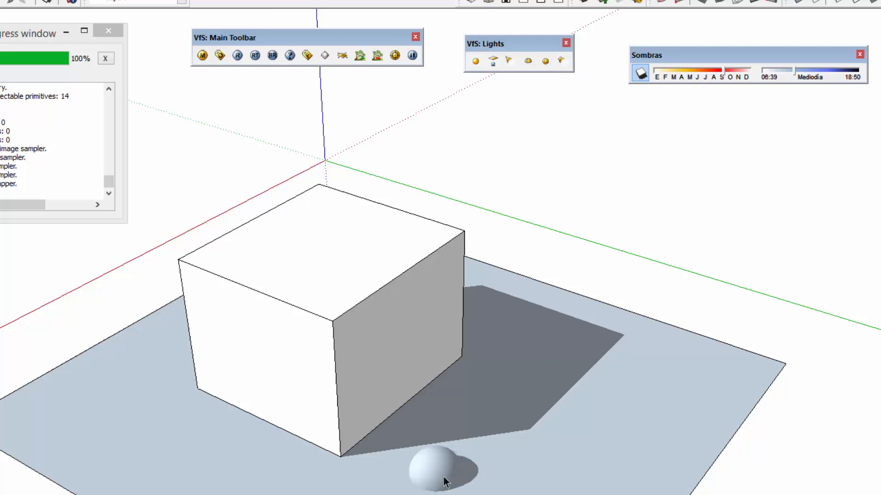
Move the sphere light upward so that it clears the ground plane.
{"action": "key", "text": "m"}
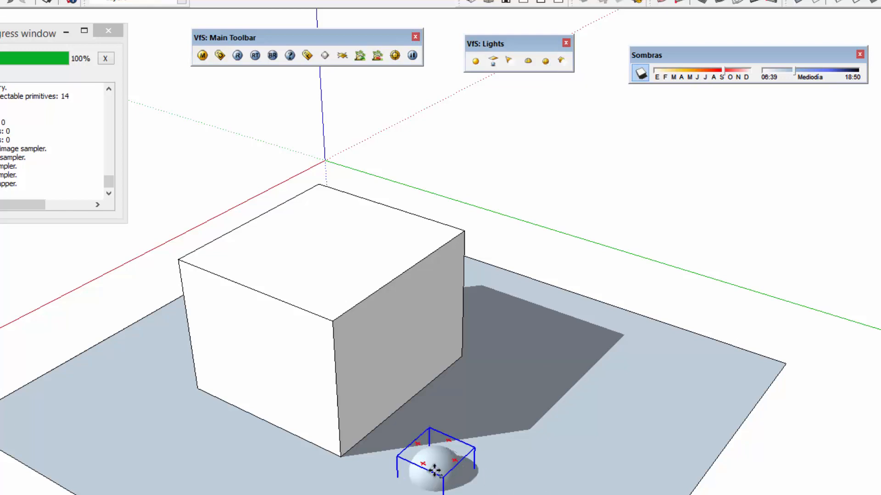
{"action": "left_click", "coordinate": [435, 471]}
{"action": "left_click", "coordinate": [431, 442]}
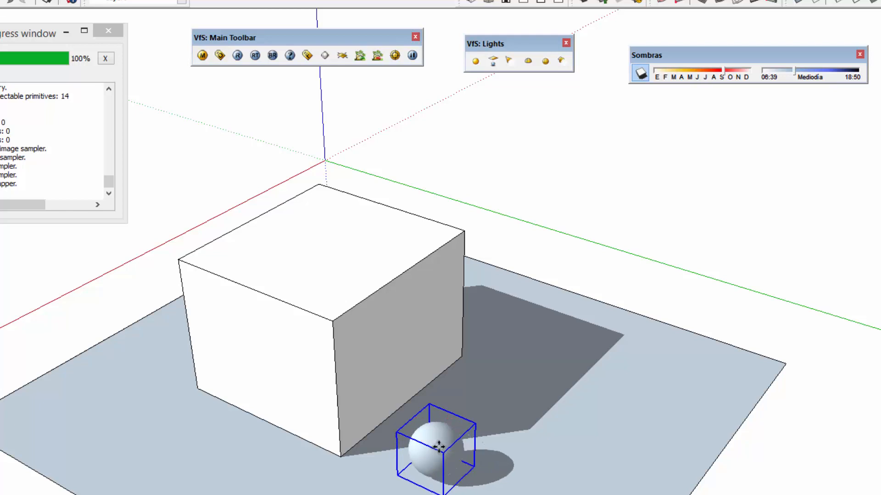
Hide the shadows and copy the sphere light four times, with one copy on top of the box and three across the ground plane.
{"action": "left_click", "coordinate": [641, 72]}
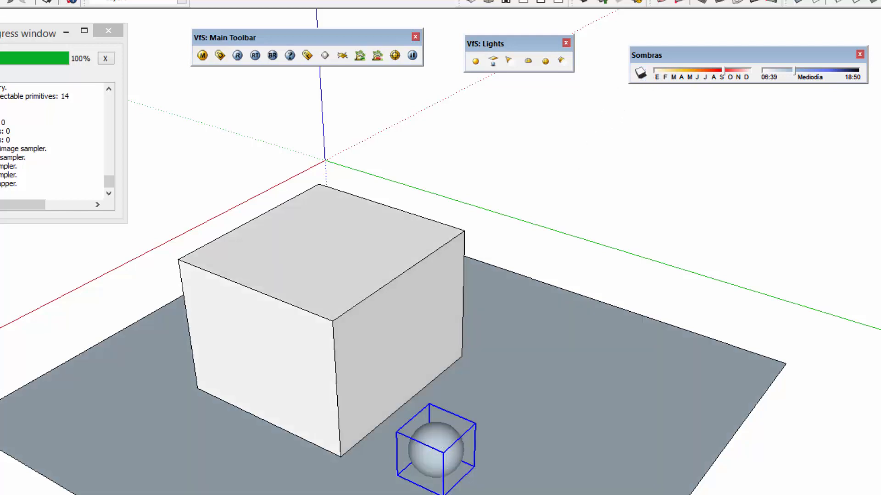
{"action": "middle_click_drag", "start_coordinate": [416, 492], "coordinate": [413, 492]}
{"action": "key", "text": "ctrl"}
{"action": "left_click", "coordinate": [414, 492]}
{"action": "left_click", "coordinate": [586, 485]}
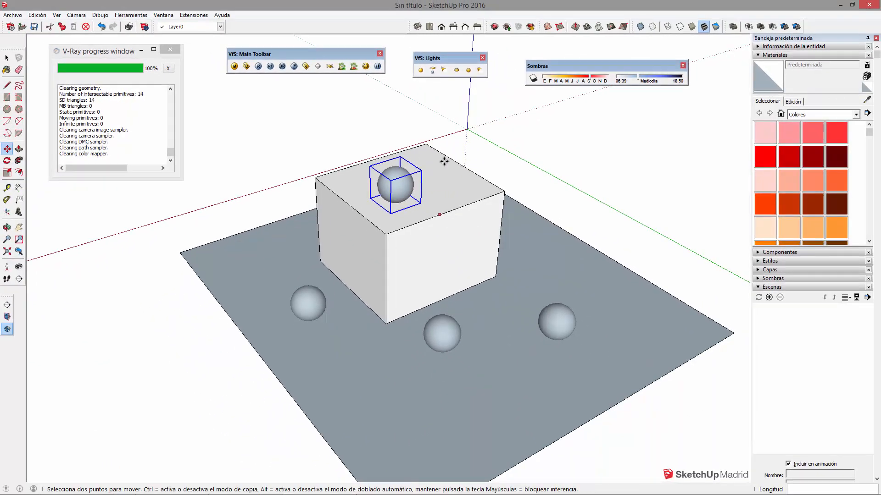
{"action": "left_click", "coordinate": [424, 206]}
{"action": "left_click", "coordinate": [519, 394]}
{"action": "key", "text": "space"}
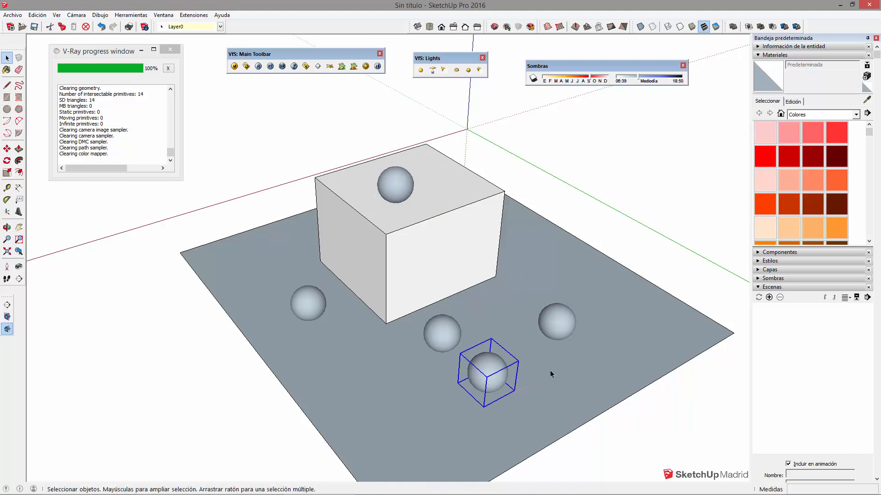
Render a closer view of the box lit only by the sphere lights and close the finished render.
{"action": "scroll", "coordinate": [550, 370], "scroll_direction": "up", "scroll_amount": 2}
{"action": "middle_click_drag", "start_coordinate": [436, 359], "coordinate": [432, 338]}
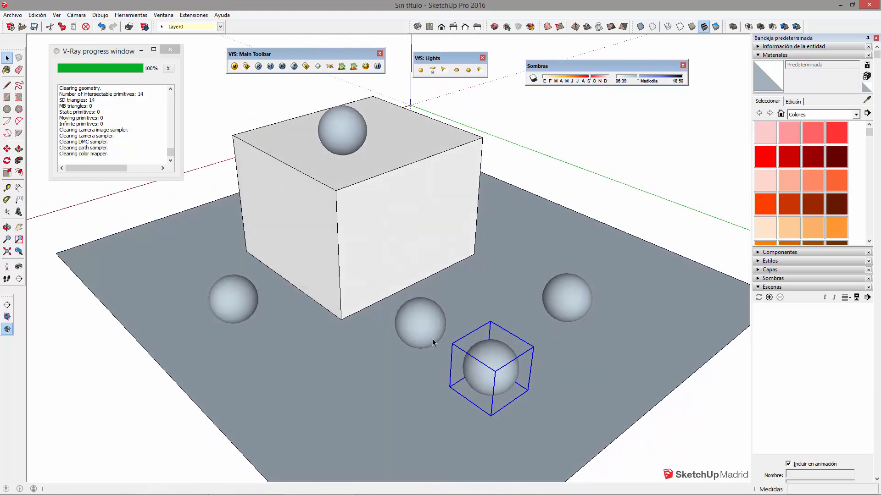
{"action": "left_click", "coordinate": [258, 67]}
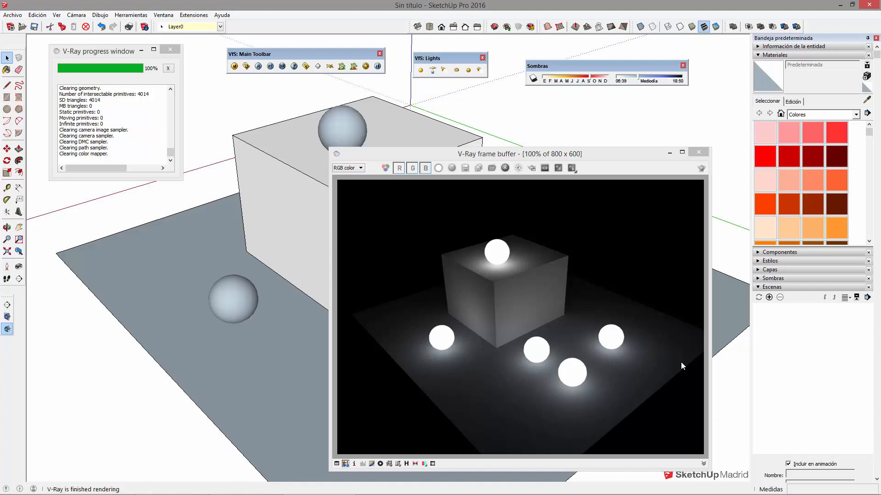
{"action": "left_click", "coordinate": [698, 152]}
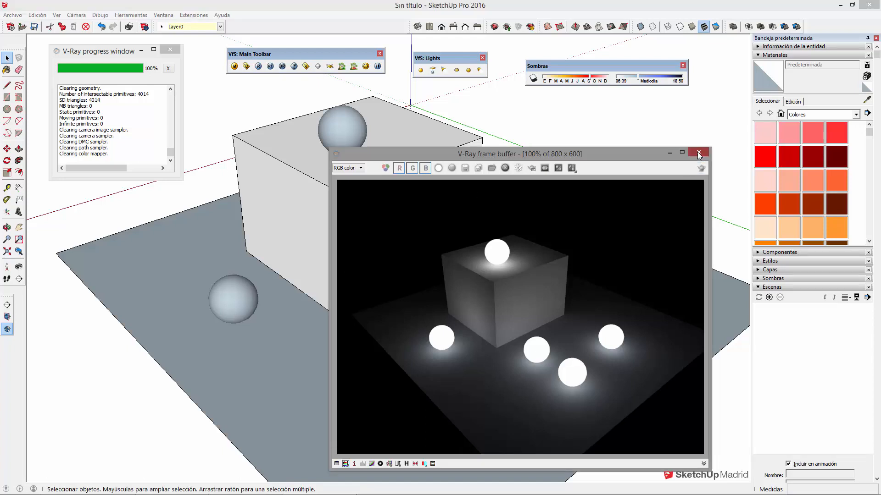
Try rendering the sphere lights from a lower viewpoint, closing the frame buffer during the light cache pass.
{"action": "middle_click_drag", "start_coordinate": [409, 318], "coordinate": [523, 371]}
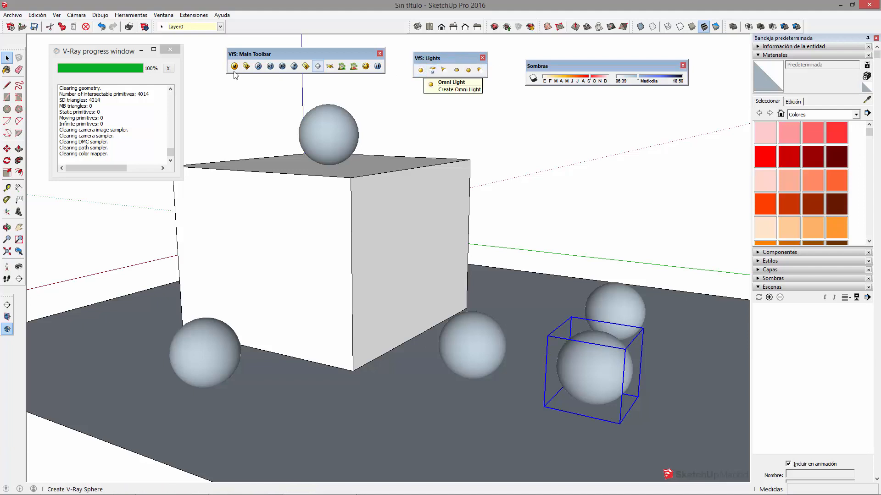
{"action": "left_click", "coordinate": [258, 66]}
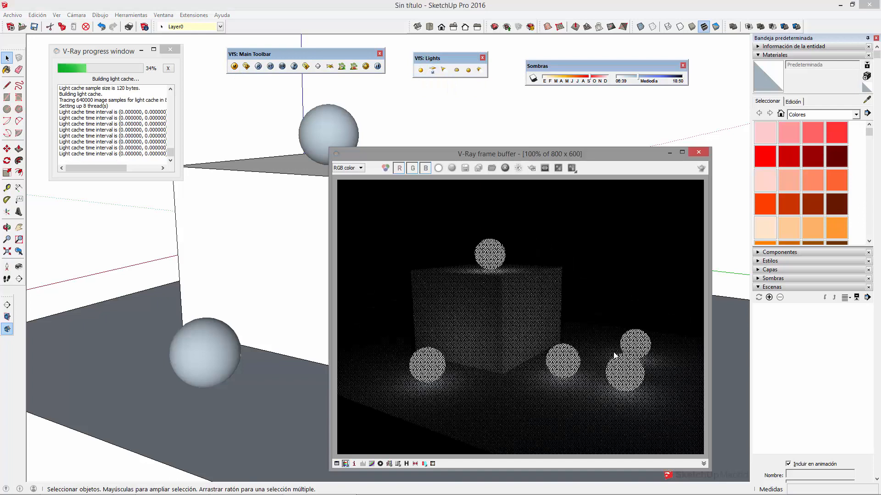
{"action": "left_click", "coordinate": [698, 151]}
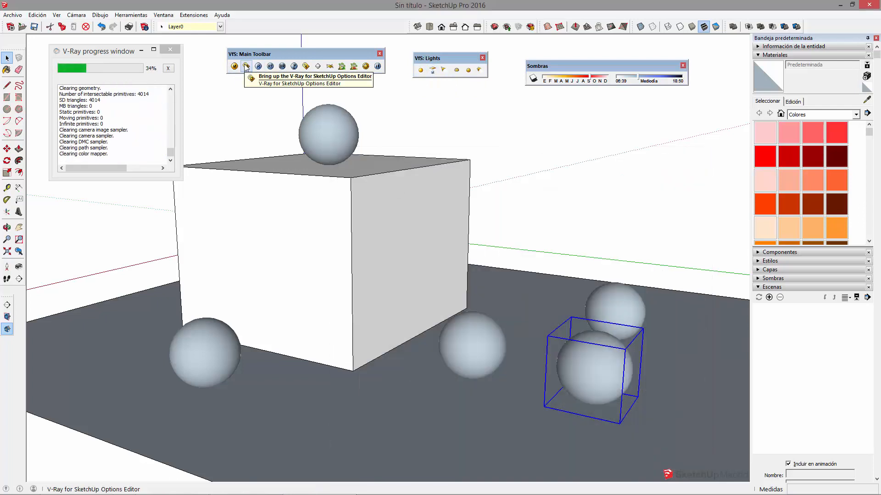
Enable GI skylight and the reflection/refraction background in V-Ray's Environment settings and close the option editor.
{"action": "left_click", "coordinate": [246, 67]}
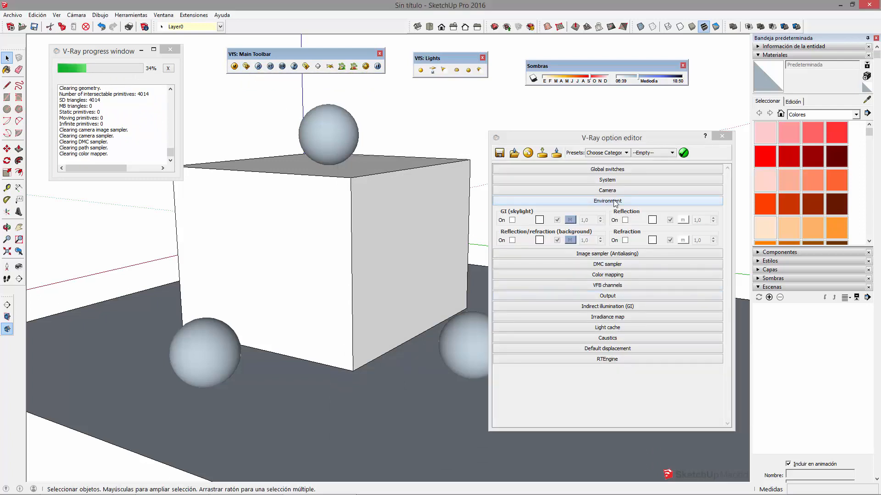
{"action": "left_click", "coordinate": [514, 220]}
{"action": "left_click", "coordinate": [512, 220]}
{"action": "left_click", "coordinate": [512, 241]}
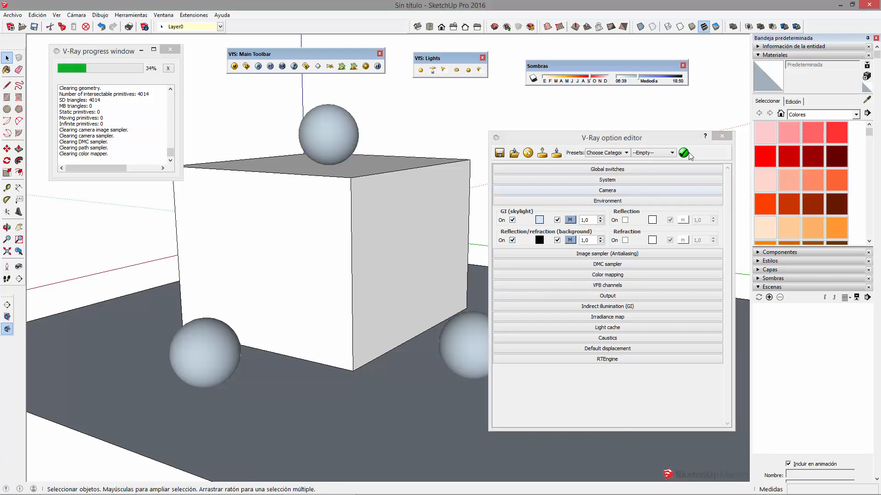
{"action": "left_click", "coordinate": [721, 137]}
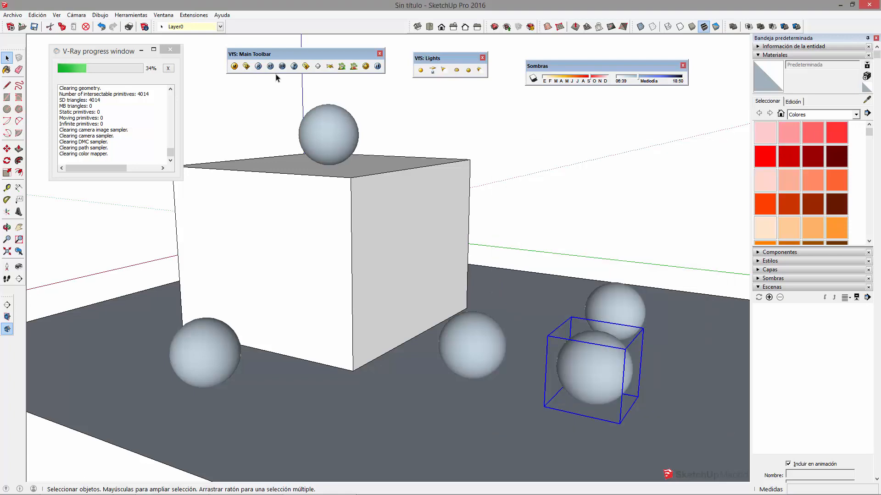
Render the scene with environment light and mark a tall render region over the box's front face and the sphere beside it.
{"action": "left_click", "coordinate": [259, 67]}
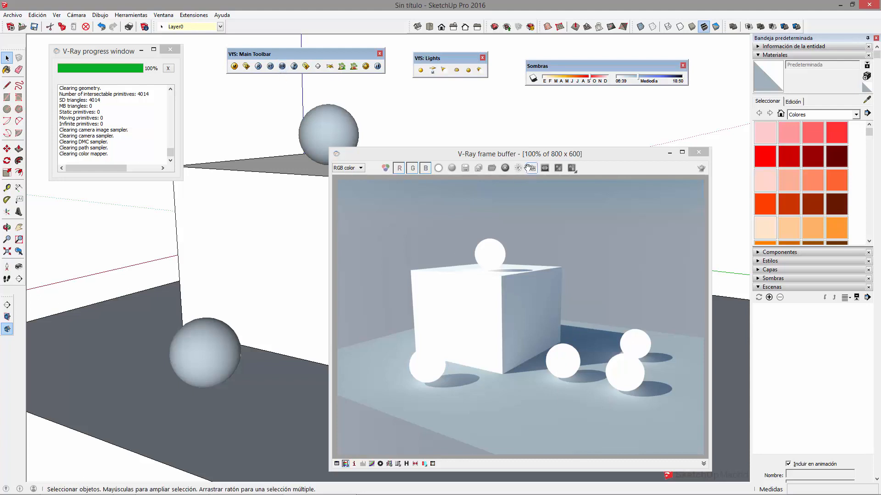
{"action": "left_click", "coordinate": [531, 168]}
{"action": "left_click_drag", "start_coordinate": [374, 199], "coordinate": [510, 451]}
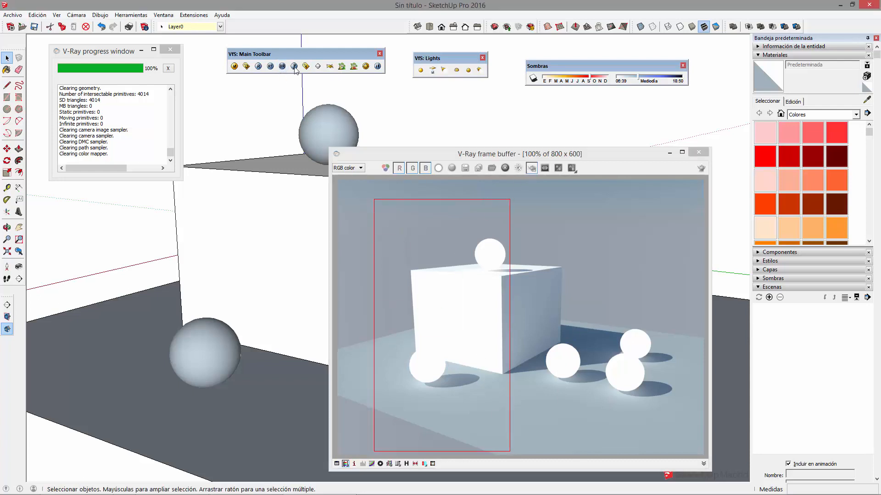
Disable GI skylight and the reflection/refraction background in the Environment settings and close the option editor.
{"action": "left_click", "coordinate": [246, 66]}
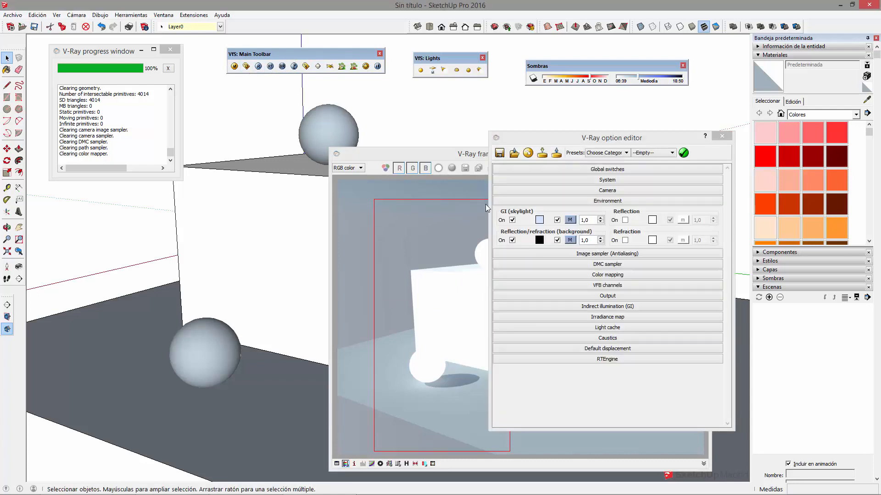
{"action": "left_click", "coordinate": [512, 240]}
{"action": "left_click", "coordinate": [512, 219]}
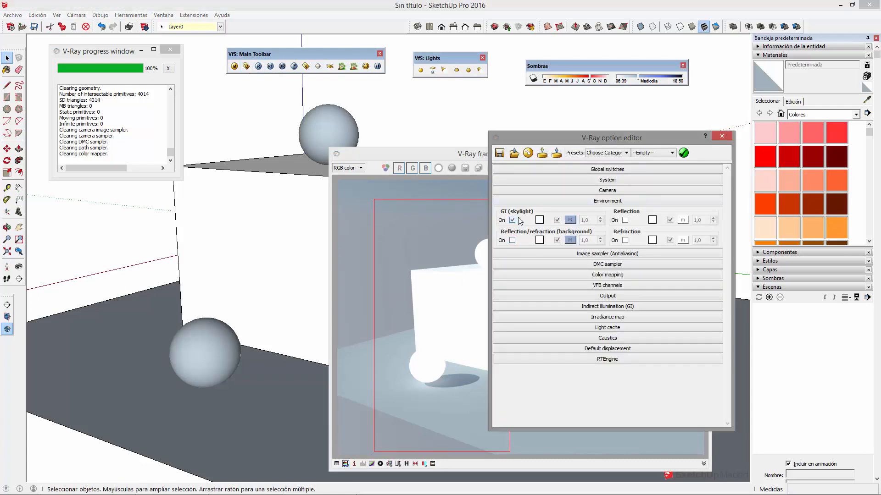
{"action": "left_click", "coordinate": [722, 136]}
Render the marked region without environment light for comparison, turn off region rendering and close the frame buffer.
{"action": "left_click", "coordinate": [259, 66]}
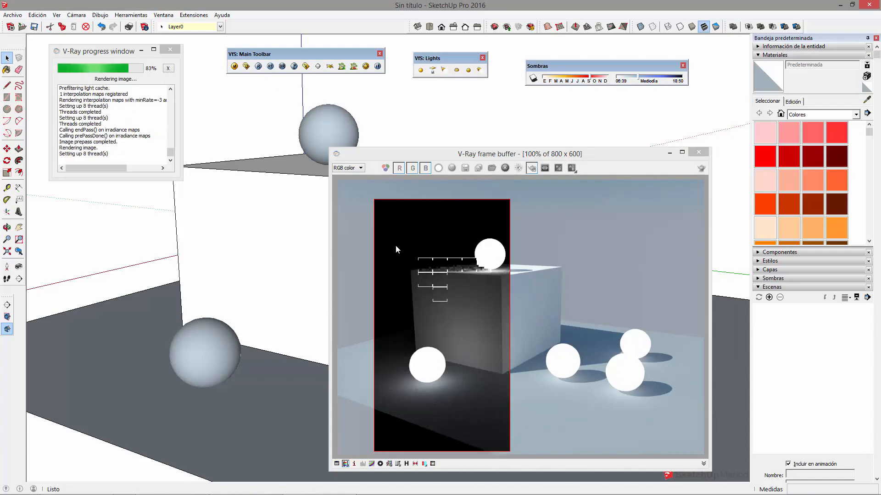
{"action": "left_click", "coordinate": [531, 168]}
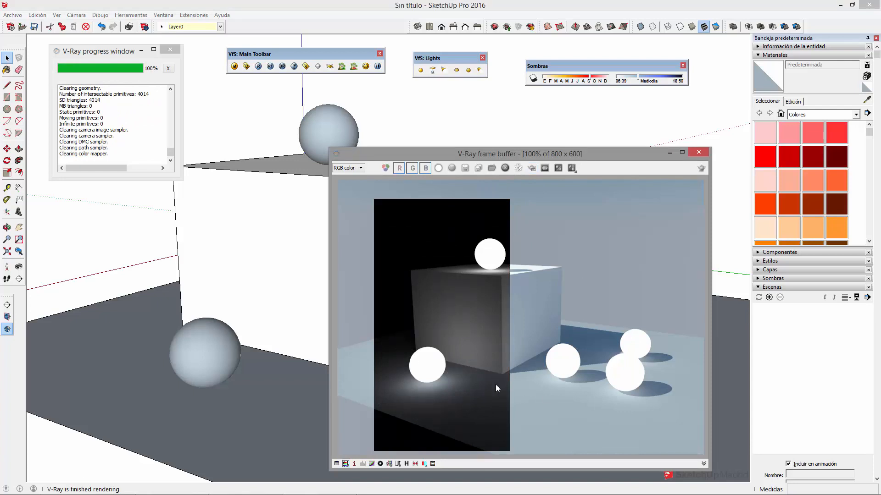
{"action": "left_click", "coordinate": [698, 151]}
{"action": "middle_click_drag", "start_coordinate": [363, 220], "coordinate": [368, 298]}
{"action": "scroll", "coordinate": [369, 295], "scroll_direction": "down", "scroll_amount": 2}
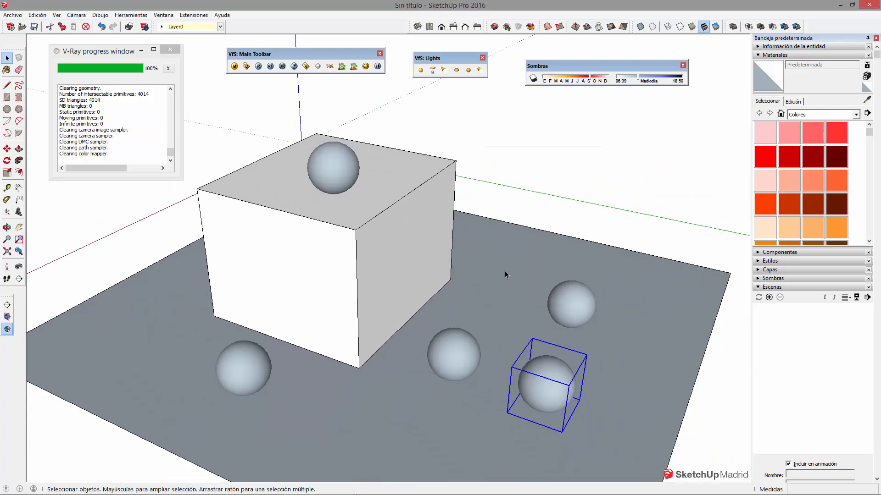